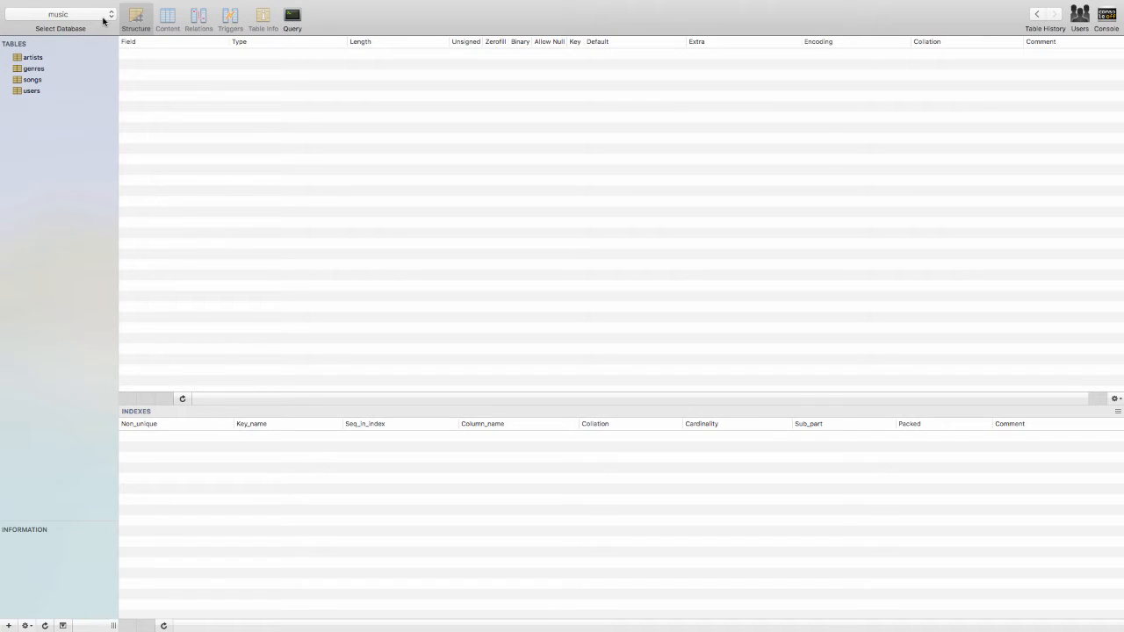
- Add a new table named products to the music database, keeping the default encoding, collation and type
left_click(104, 20)
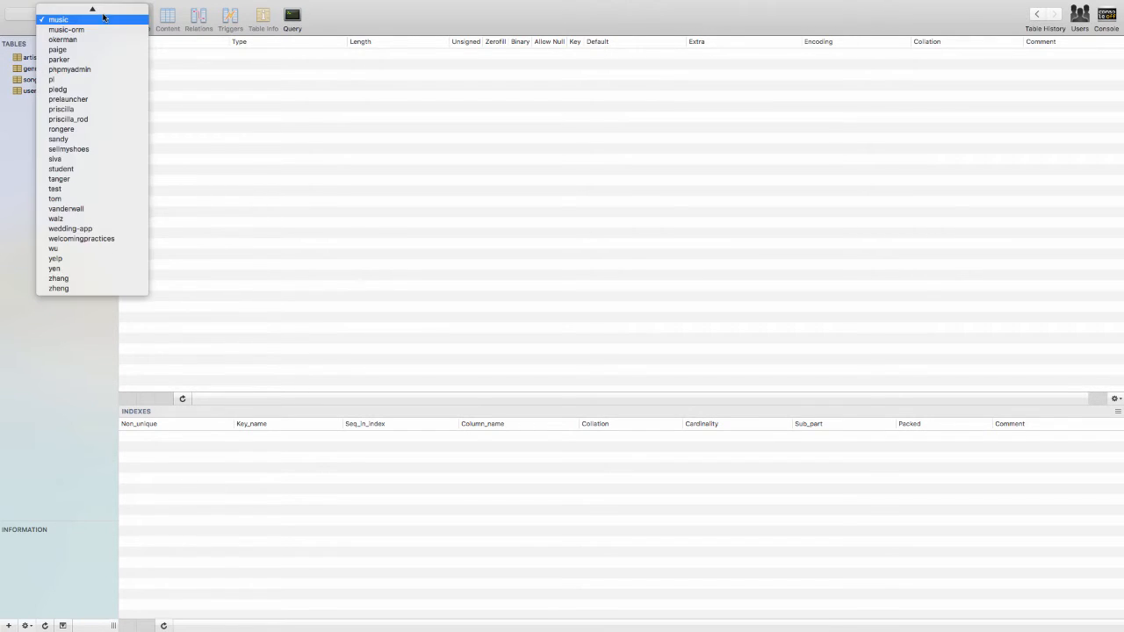
left_click(79, 147)
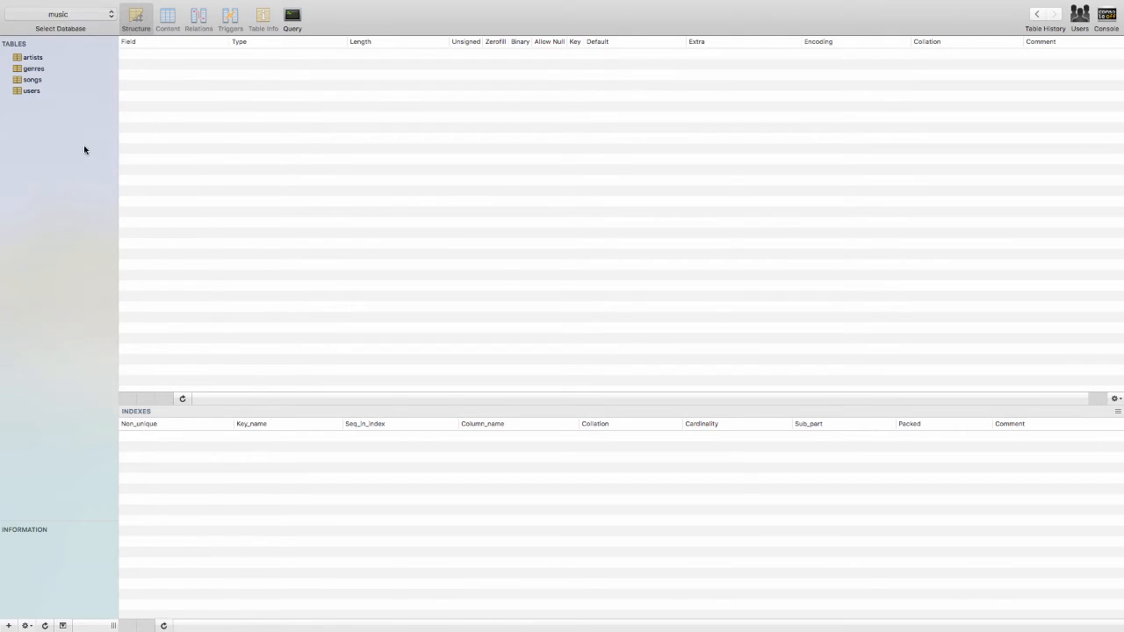
left_click(9, 627)
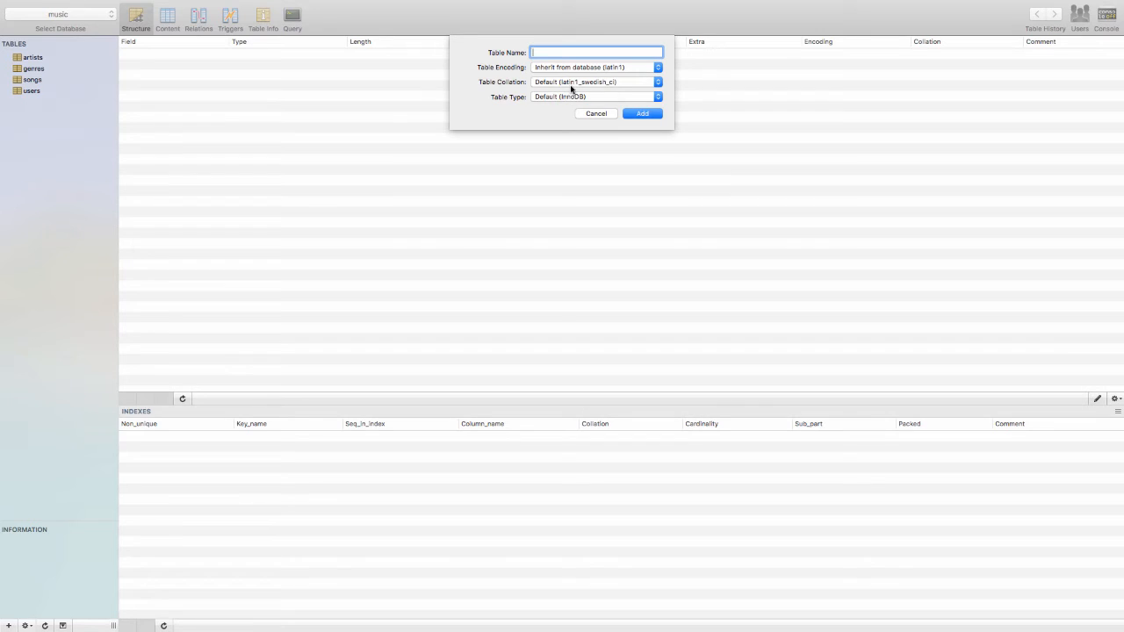
type("products")
key("Return")
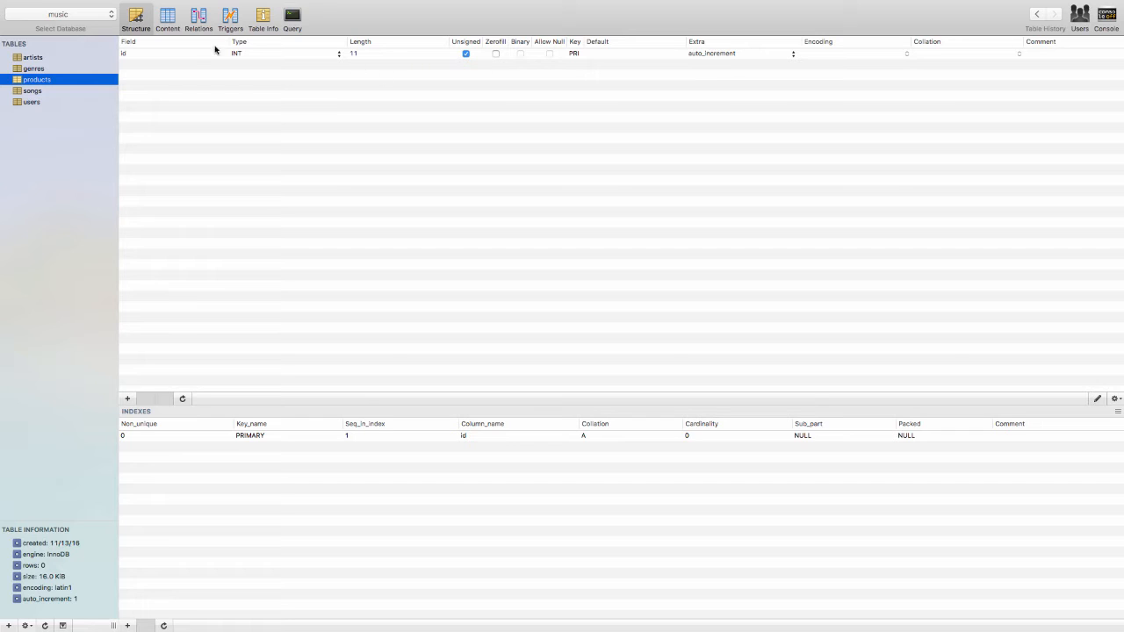
- Add a name field of type VARCHAR with length 200 to the products table
key("super+alt+a")
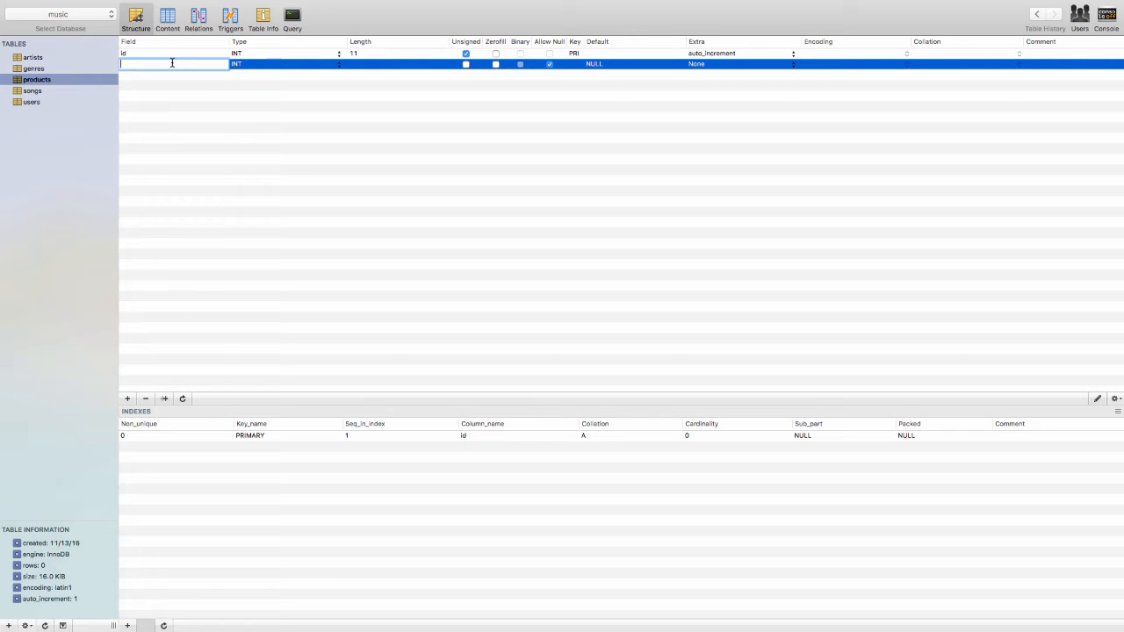
type("tame")
key("Tab")
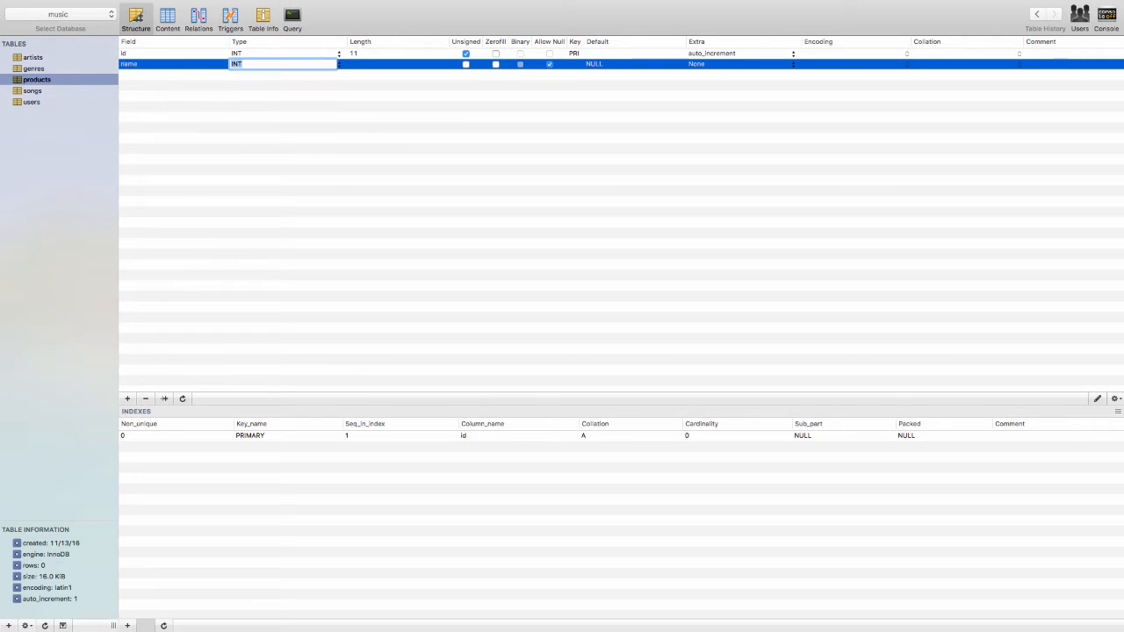
type("VARCHAR")
key("Tab")
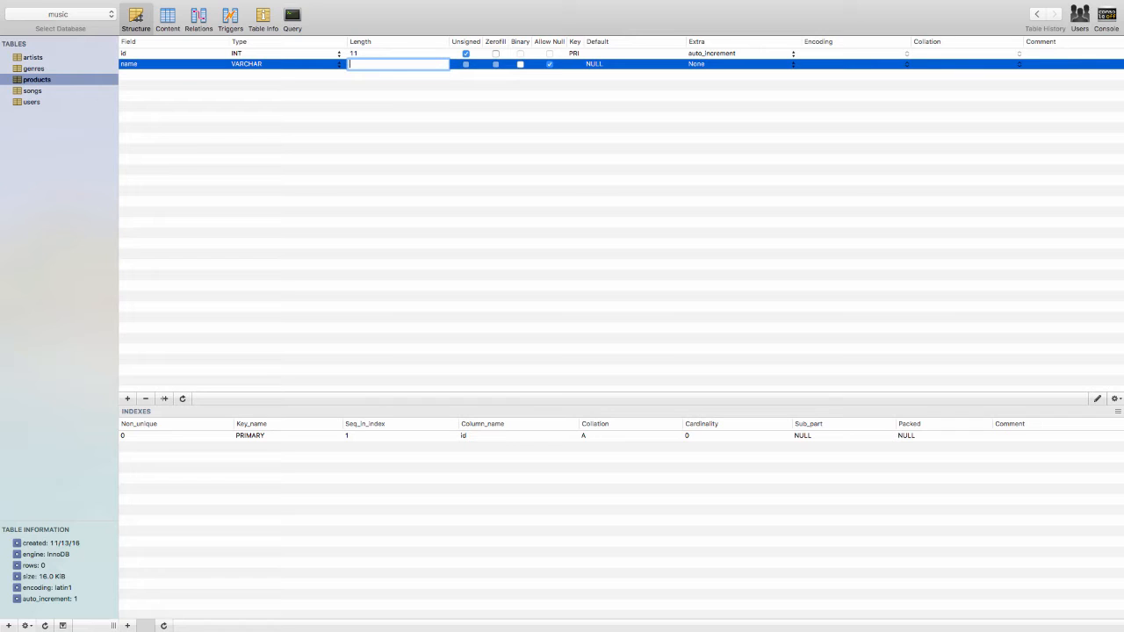
type("200")
key("Tab")
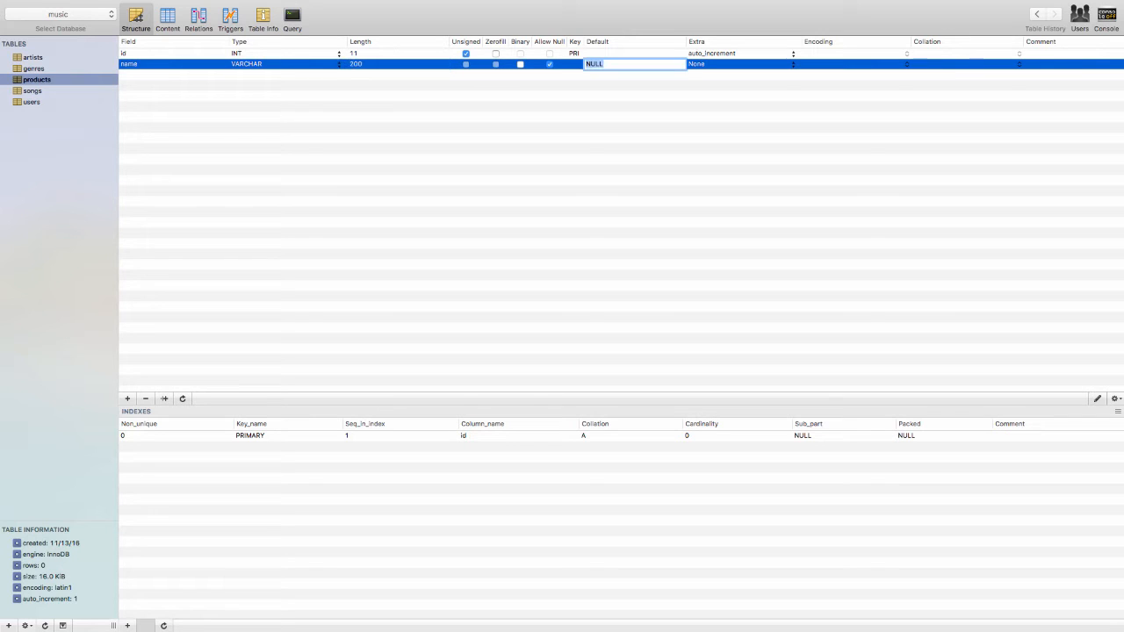
left_click(549, 65)
left_click(144, 78)
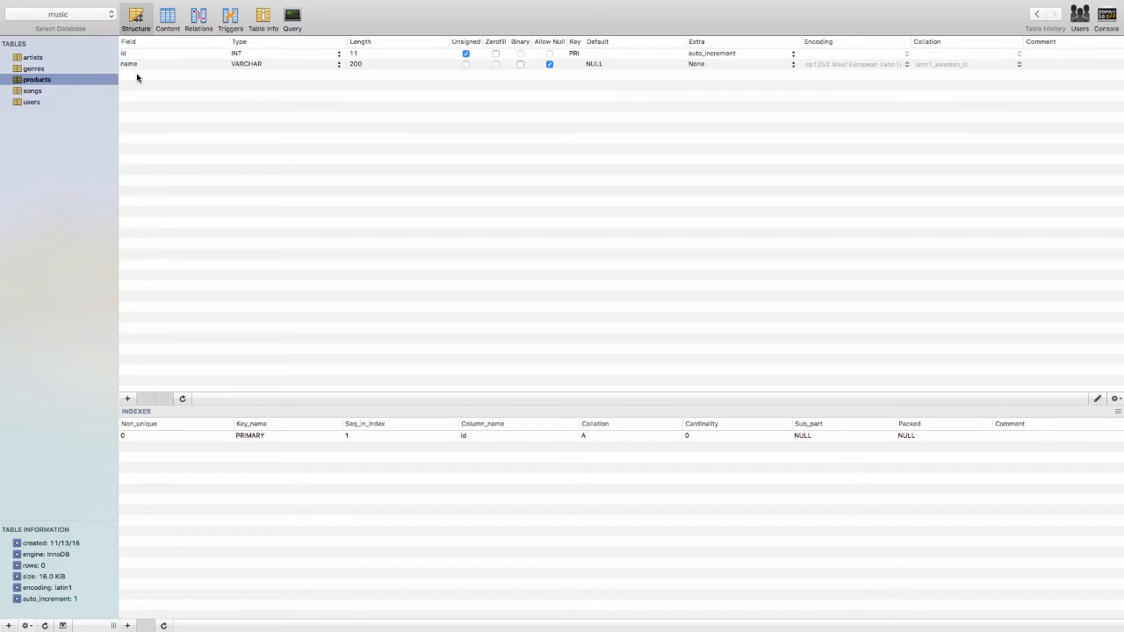
- Add a description field of type TEXT to the products table
double_click(138, 77)
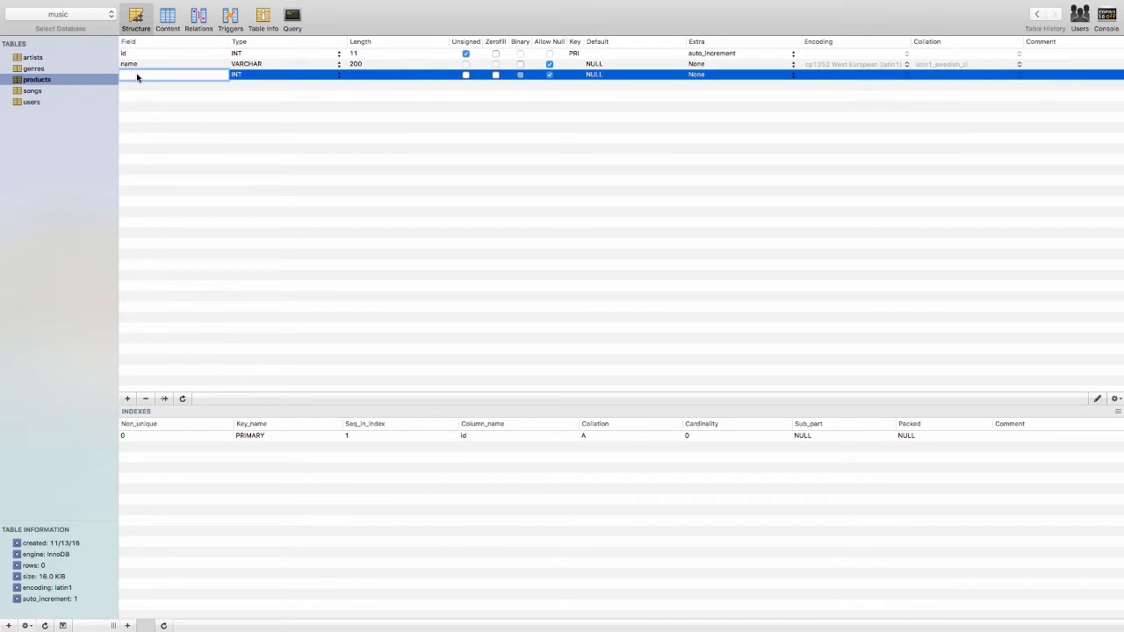
type("description")
key("Tab")
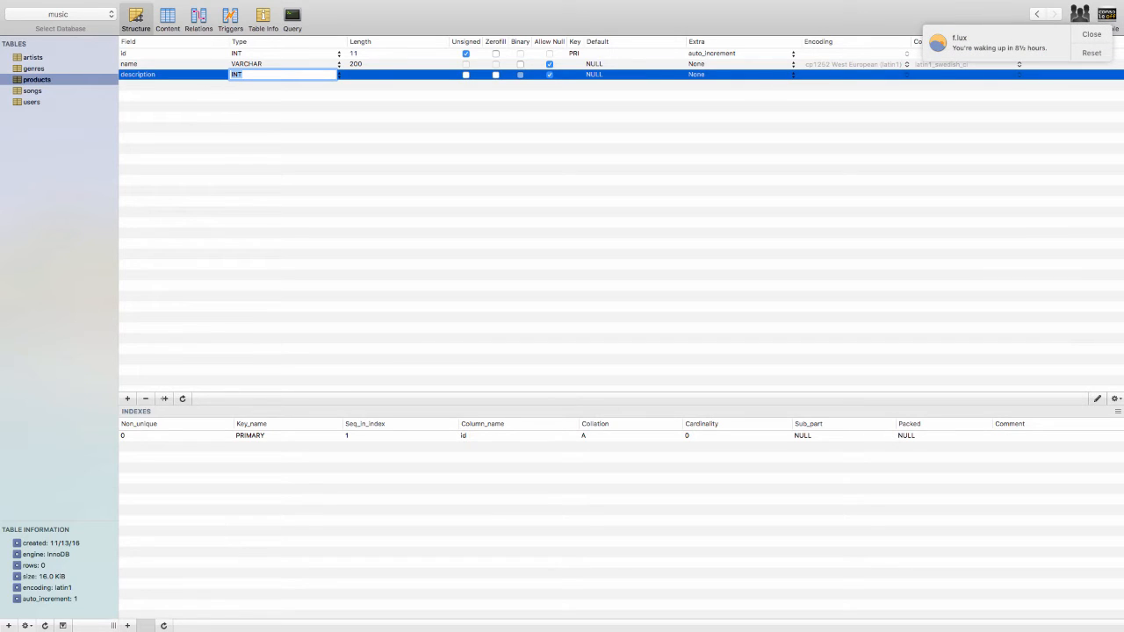
type("TEXT")
key("Tab")
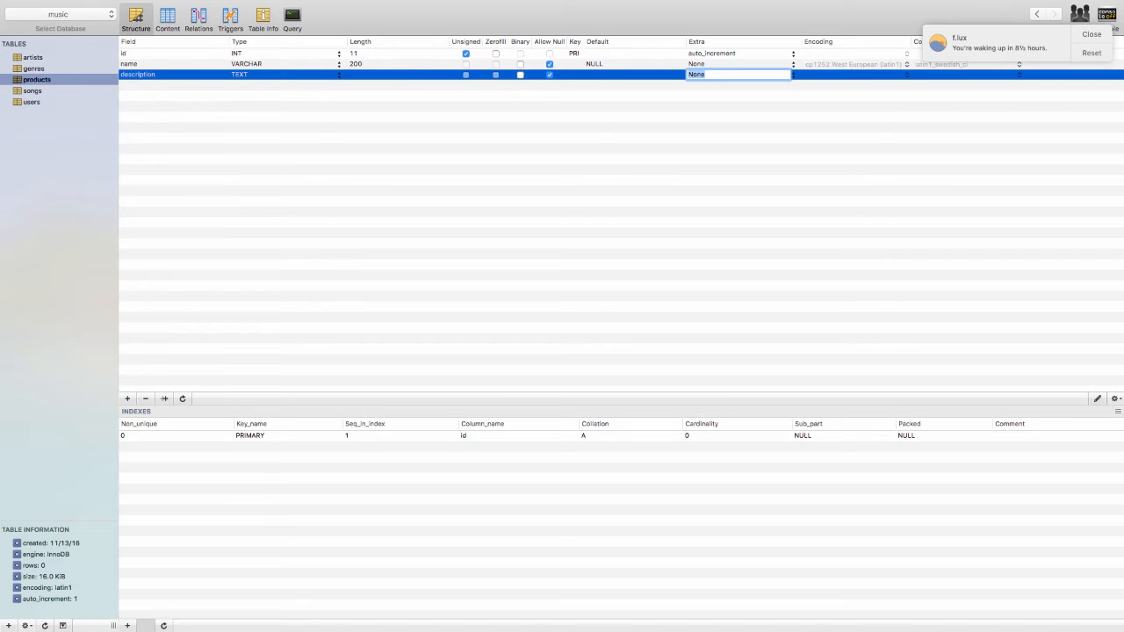
left_click(1087, 35)
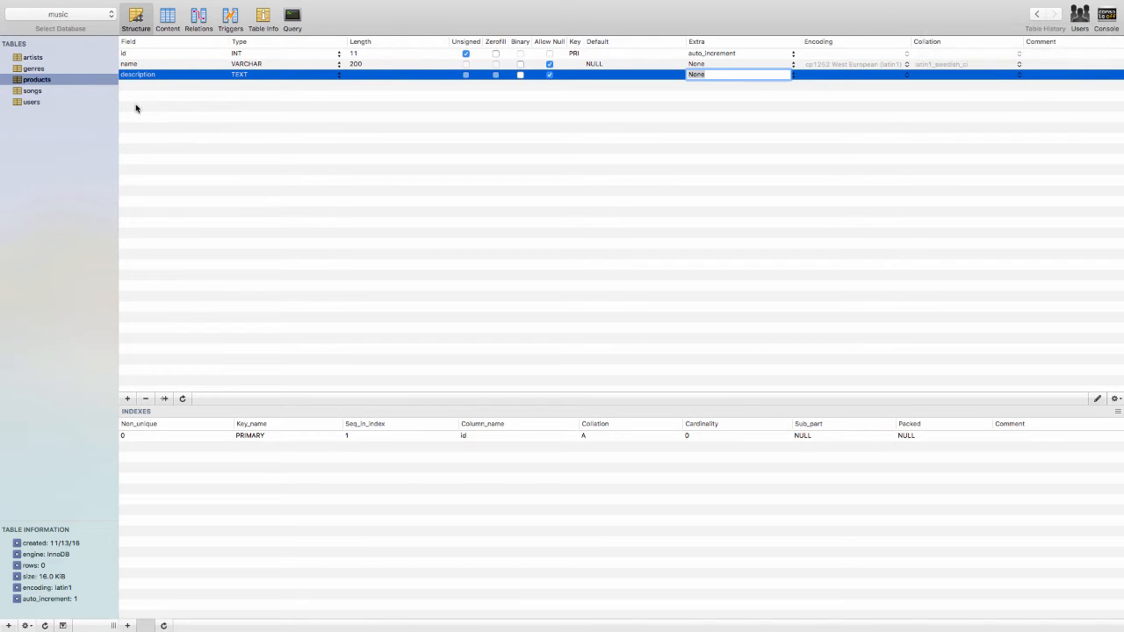
left_click(153, 77)
- Add a price field of type FLOAT that disallows null and defaults to 0
double_click(139, 86)
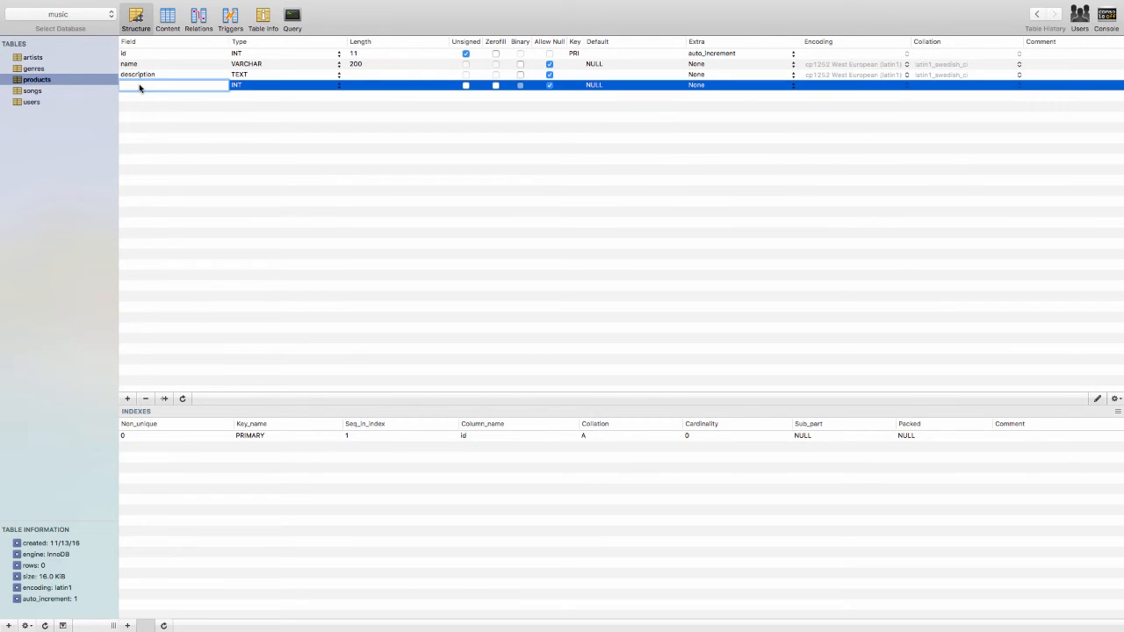
type("price")
key("Tab")
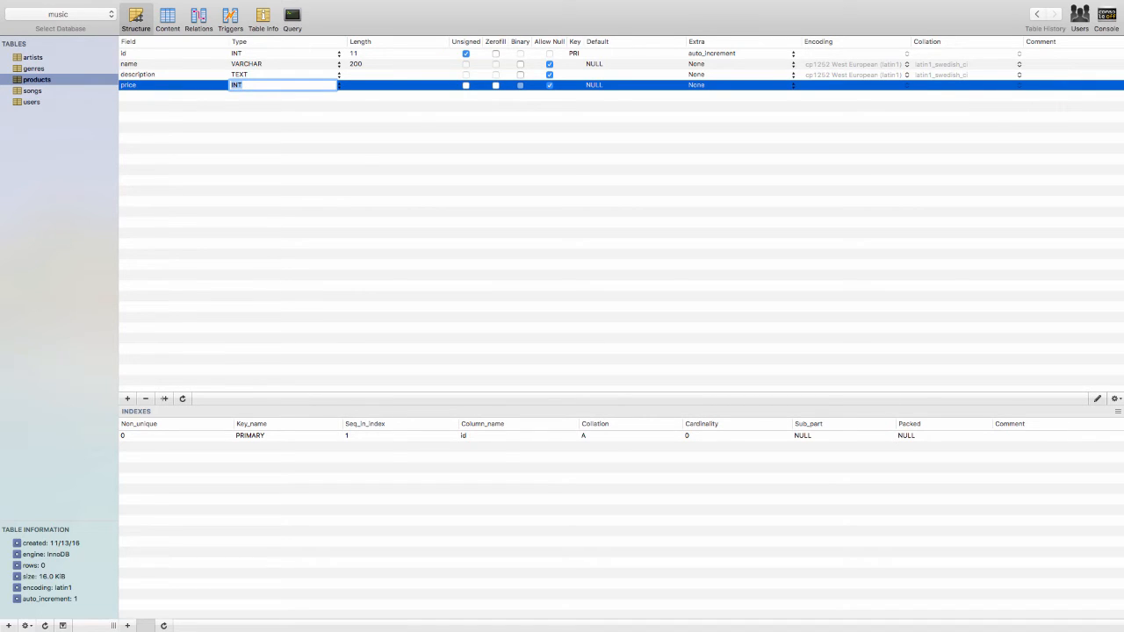
type("FLOAT")
key("BackSpace")
type("T")
key("Tab")
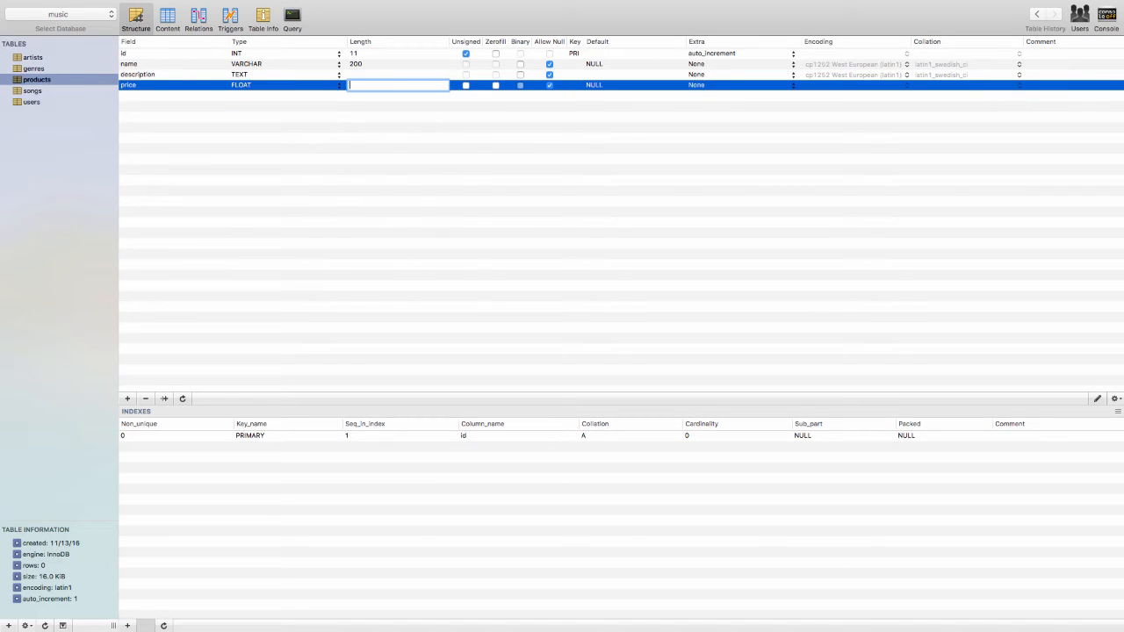
left_click(550, 86)
double_click(599, 85)
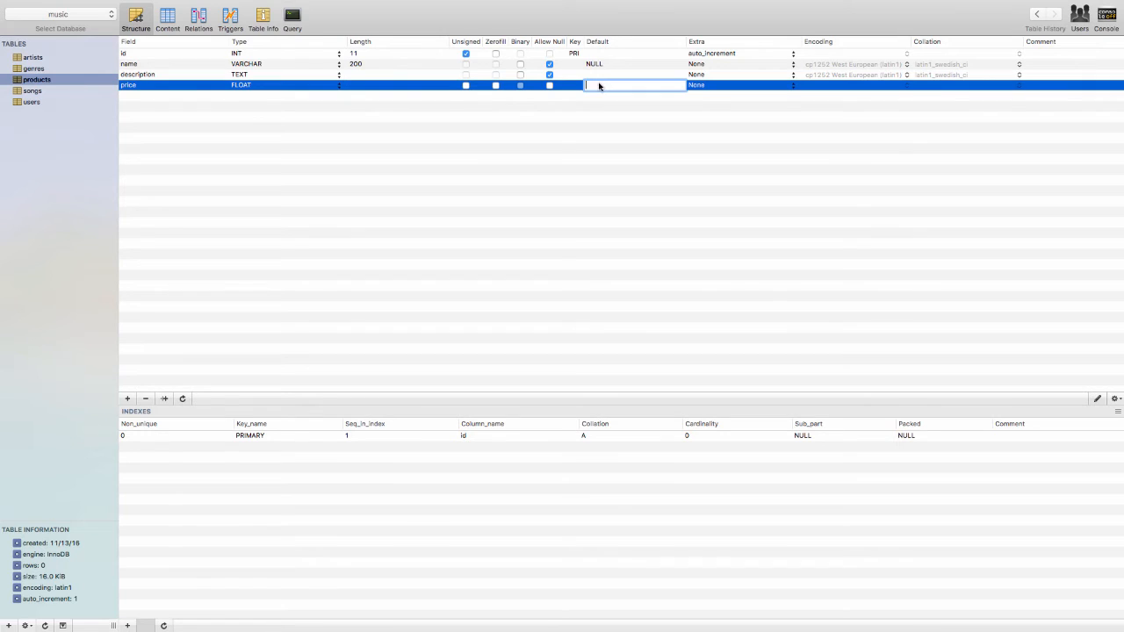
type("0")
key("Return")
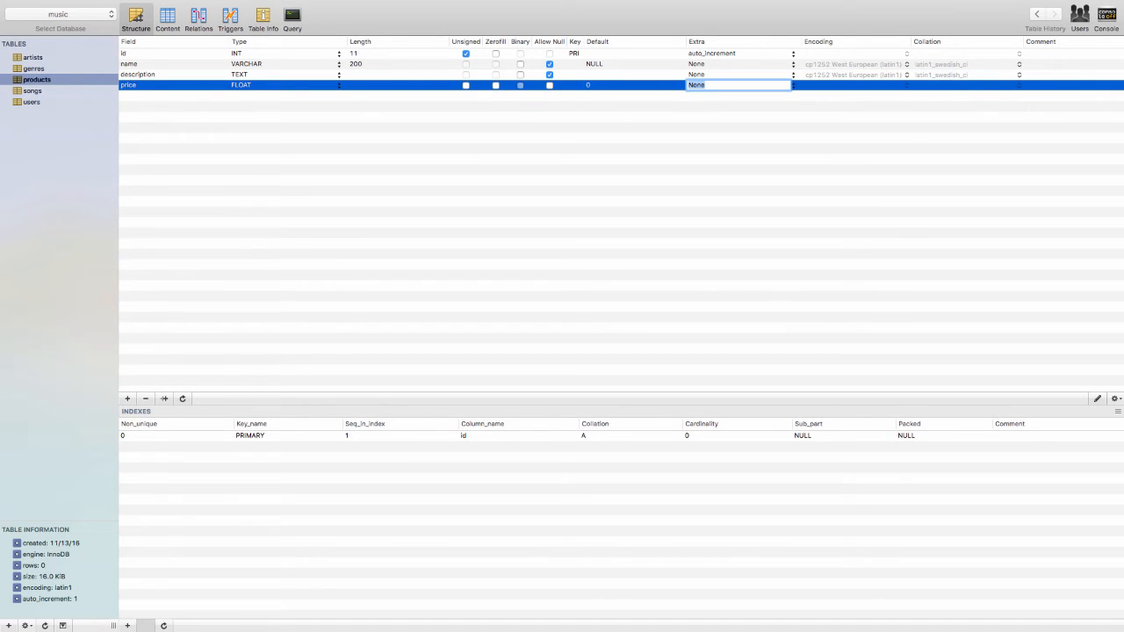
left_click(672, 163)
- Add a likes field of type INT that disallows null and defaults to 0
double_click(148, 96)
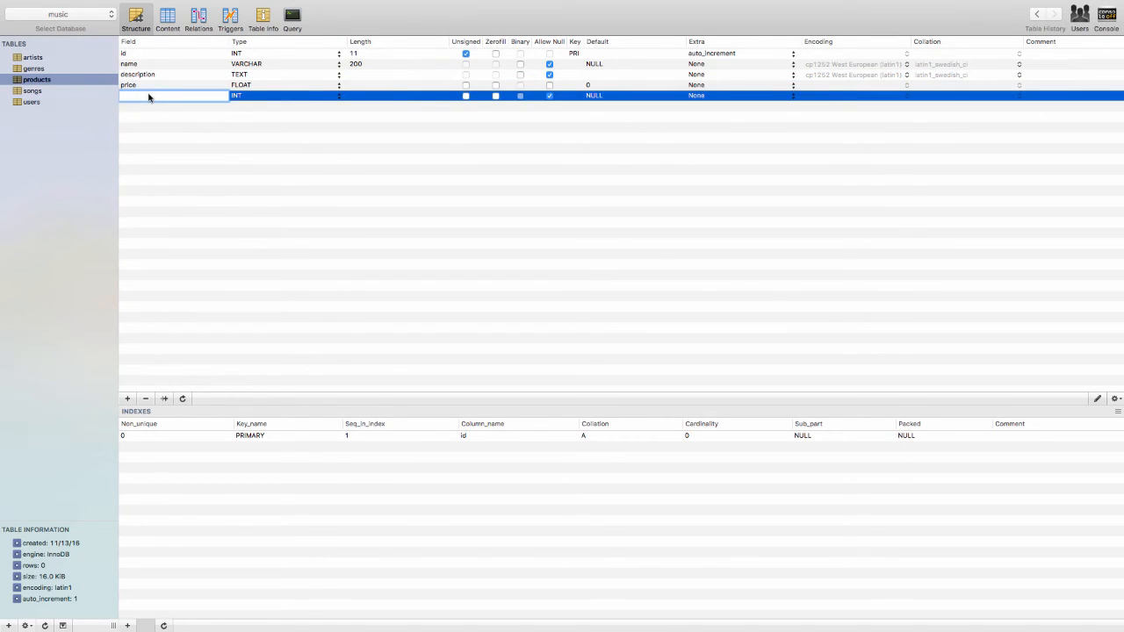
type("likes")
key("Tab")
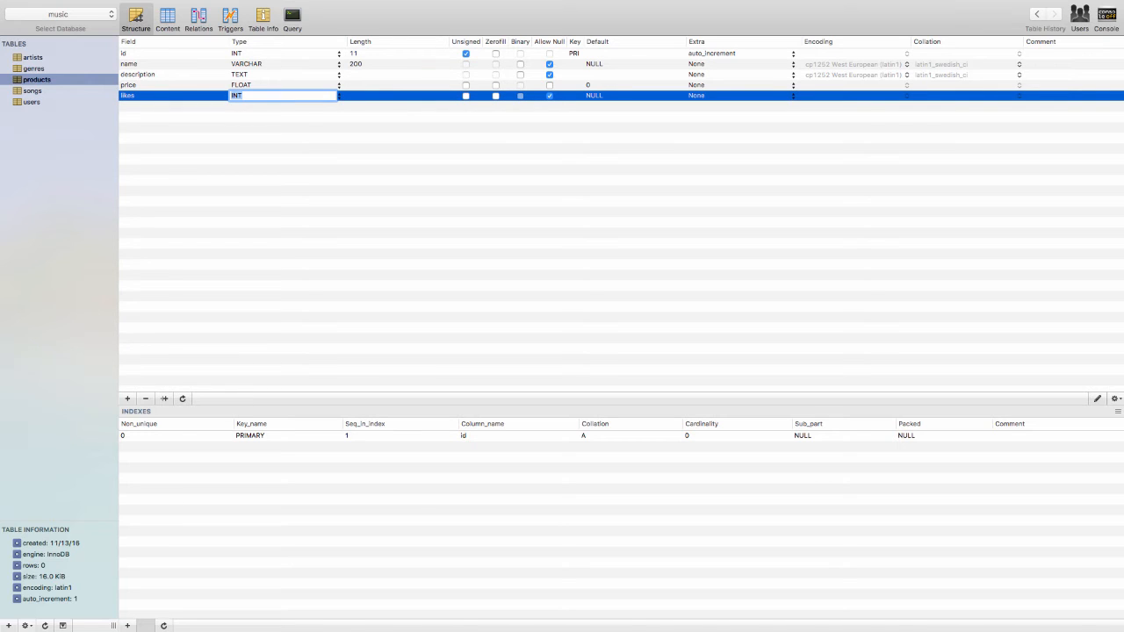
key("Tab")
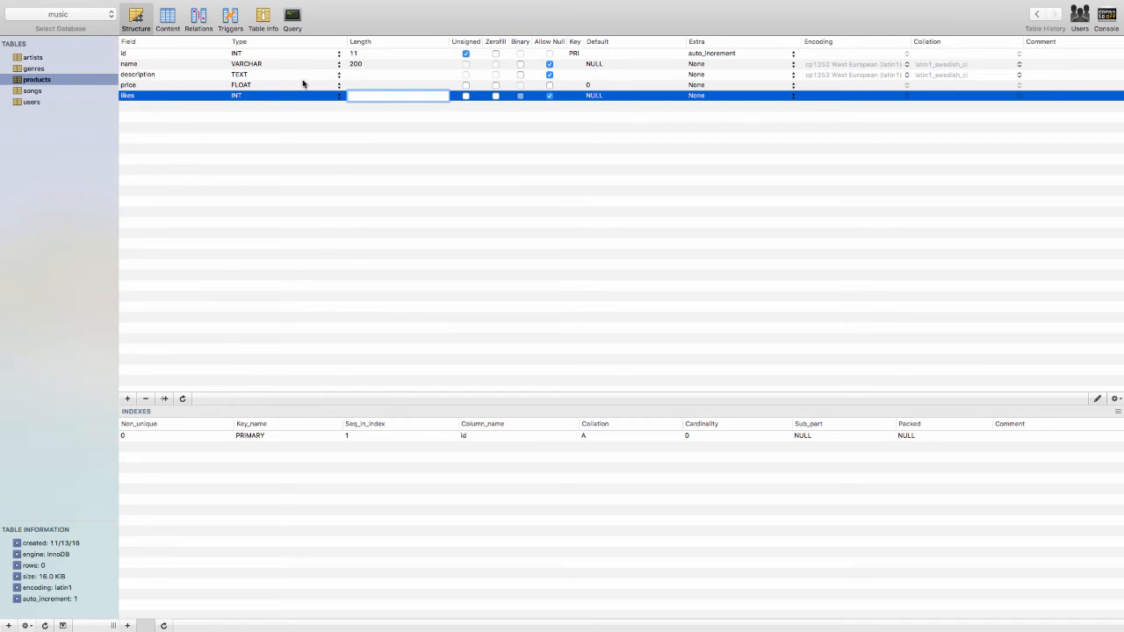
double_click(596, 96)
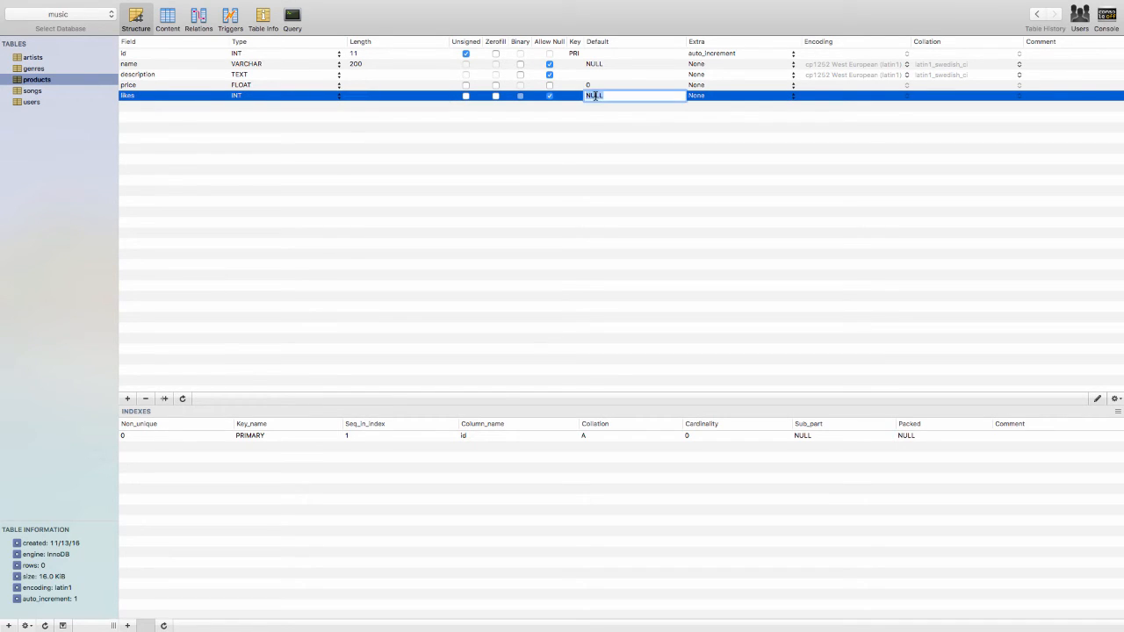
type("0")
left_click(550, 96)
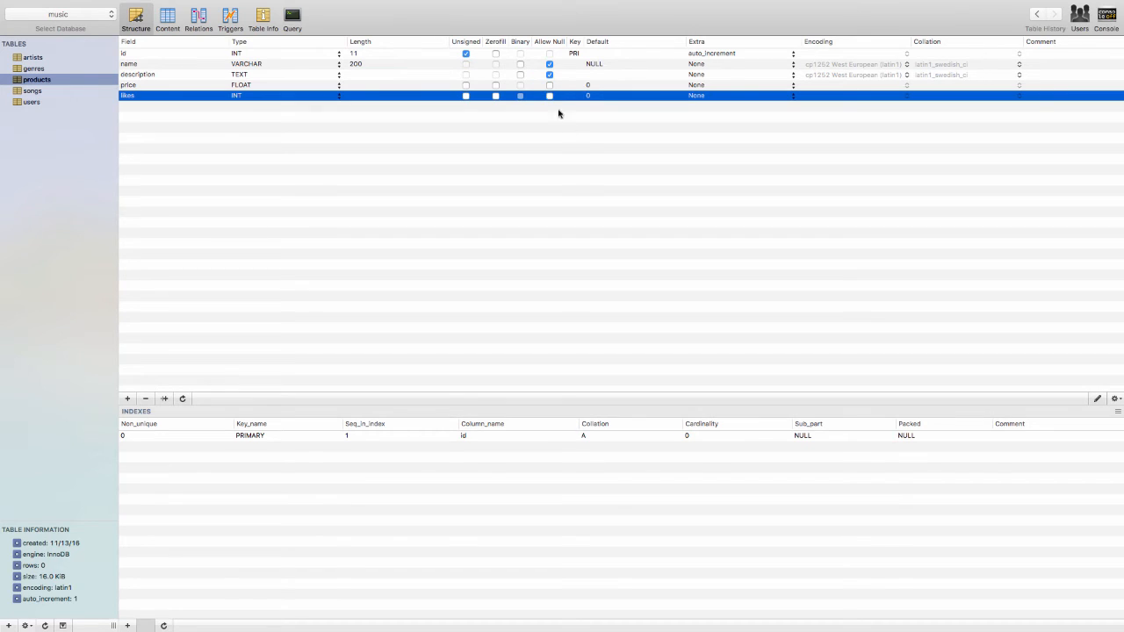
left_click(584, 145)
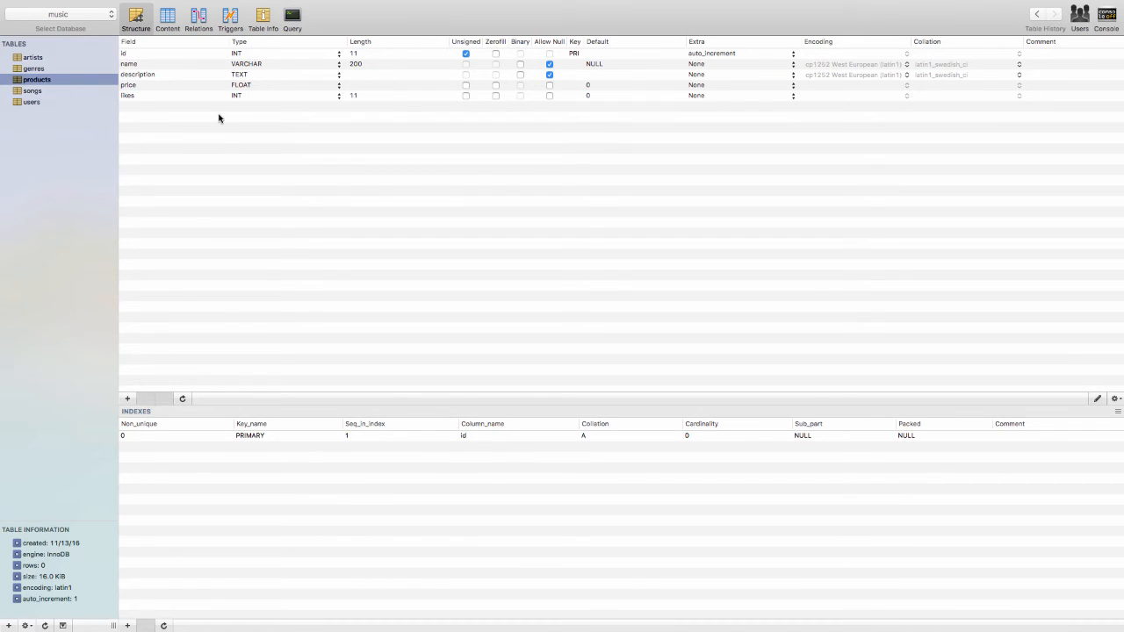
- Add a created_at field of type DATETIME to the products table
double_click(173, 105)
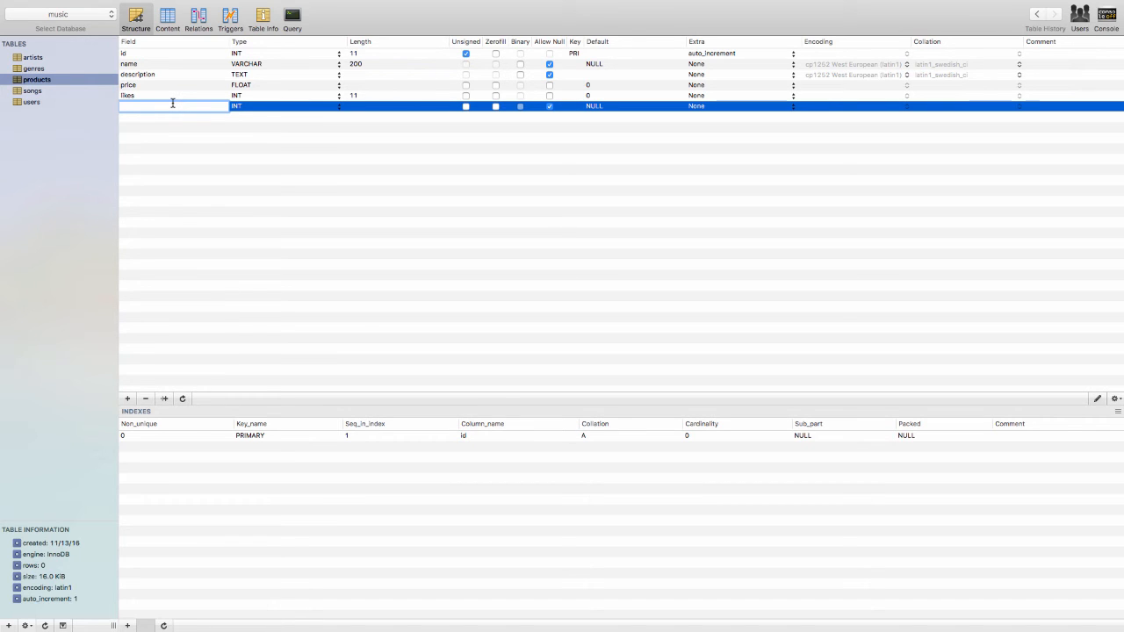
type("created")
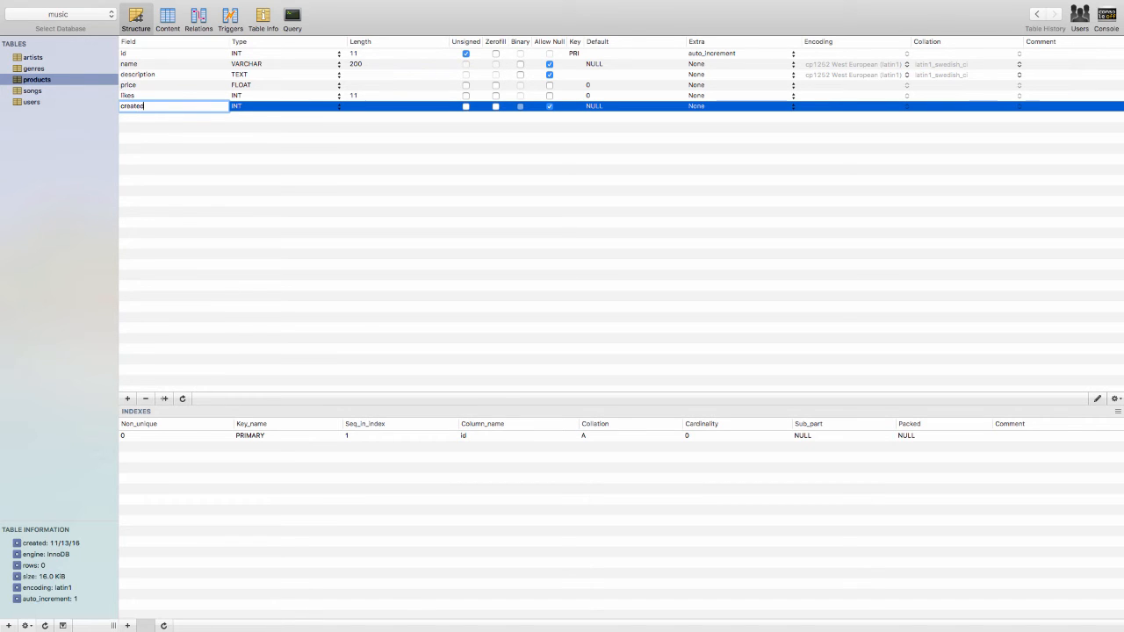
type("_at")
key("Tab")
type("DATE")
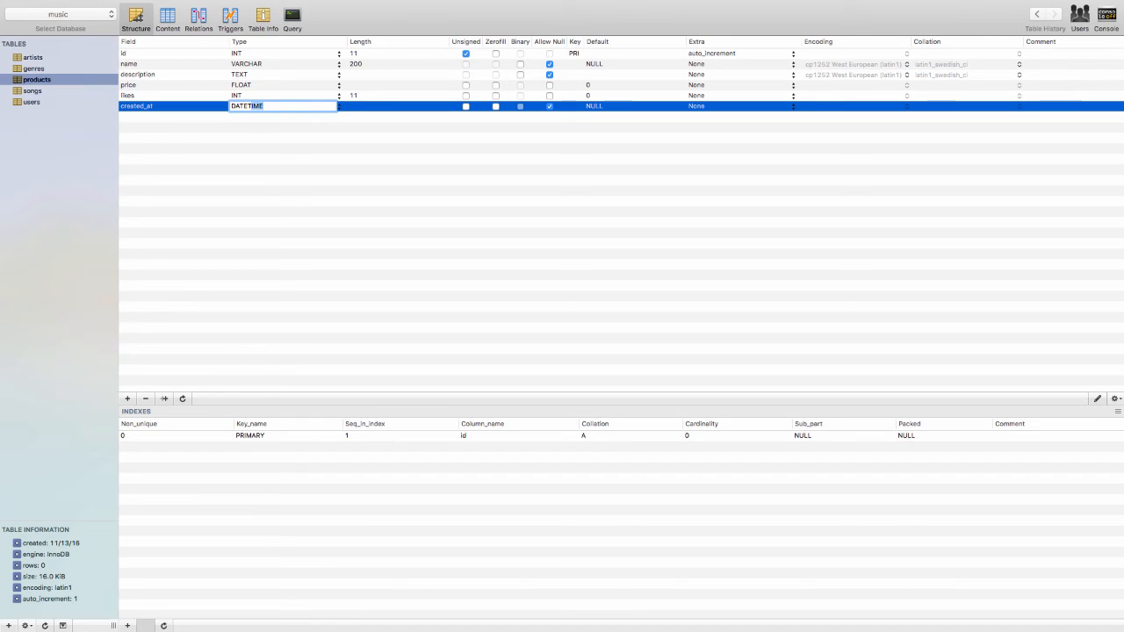
left_click(305, 178)
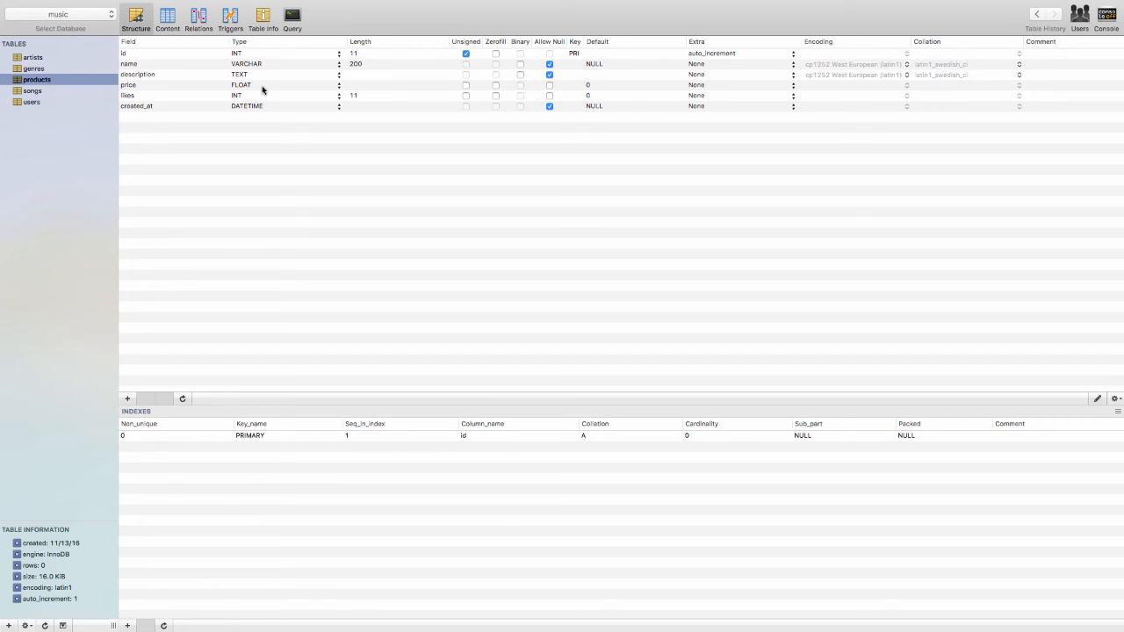
- Add a row to the products content with name "my product" and description "my product's description"
left_click(167, 18)
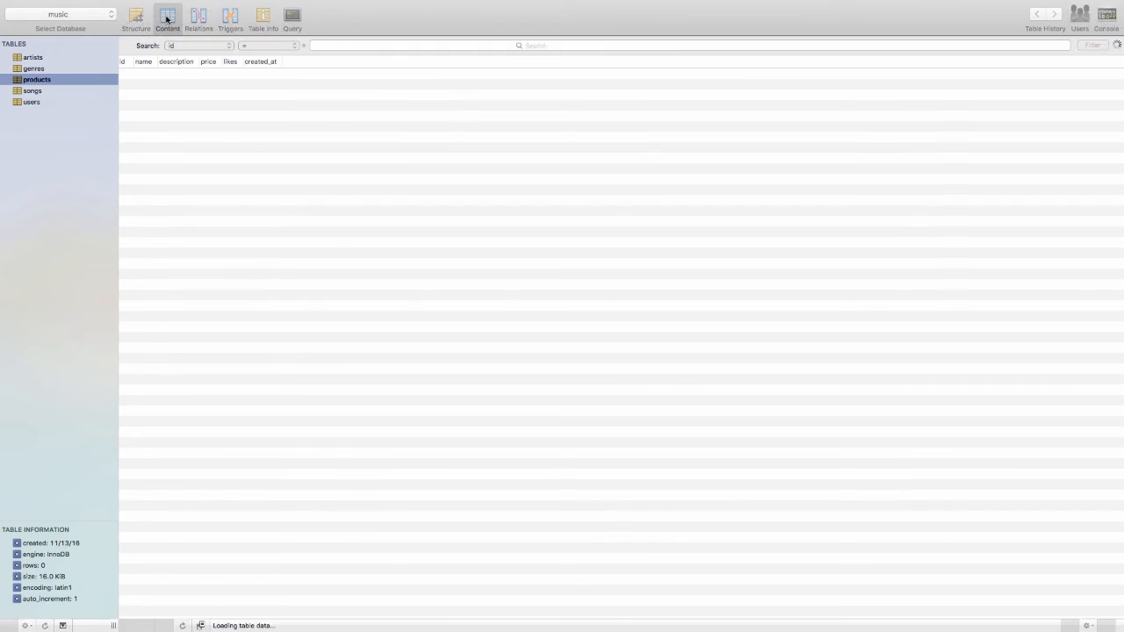
key("super+alt+a")
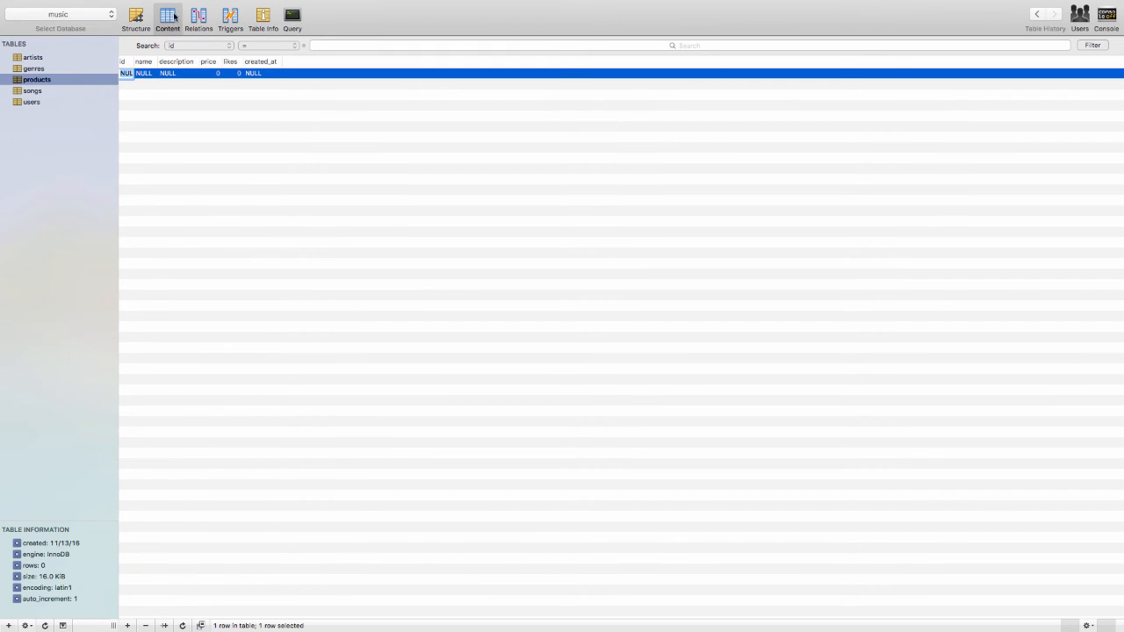
key("Tab")
type("my product")
key("Tab")
type("my p")
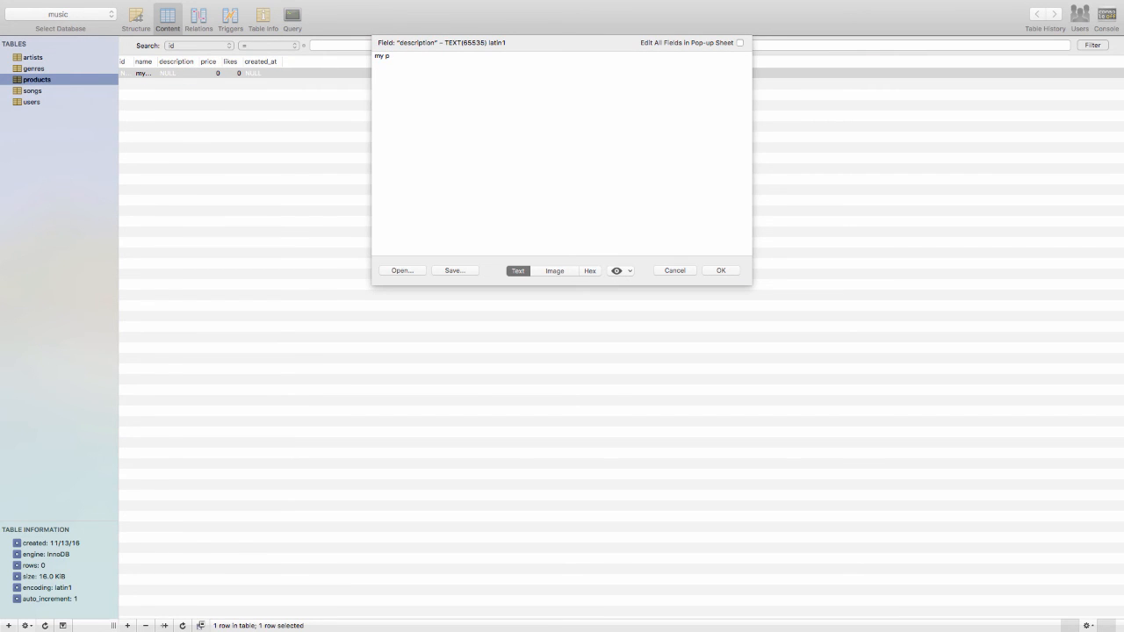
type("roduct's description")
left_click(735, 268)
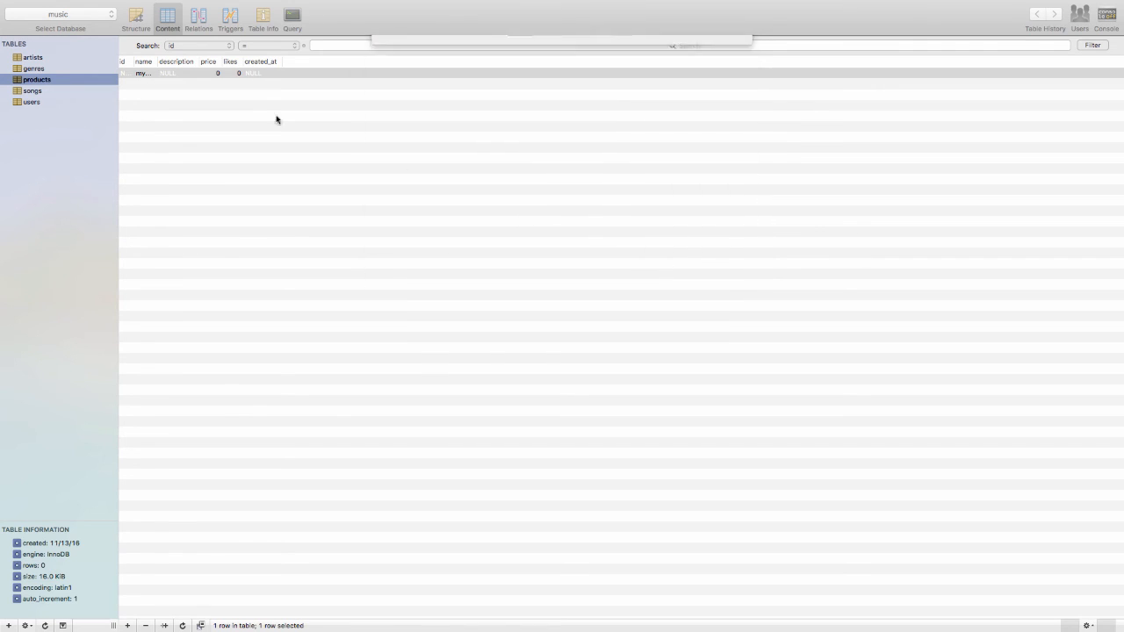
- Set the new row's price to 9.99, likes to 55 and created_at to NOW(), and save the row
double_click(211, 74)
type("9")
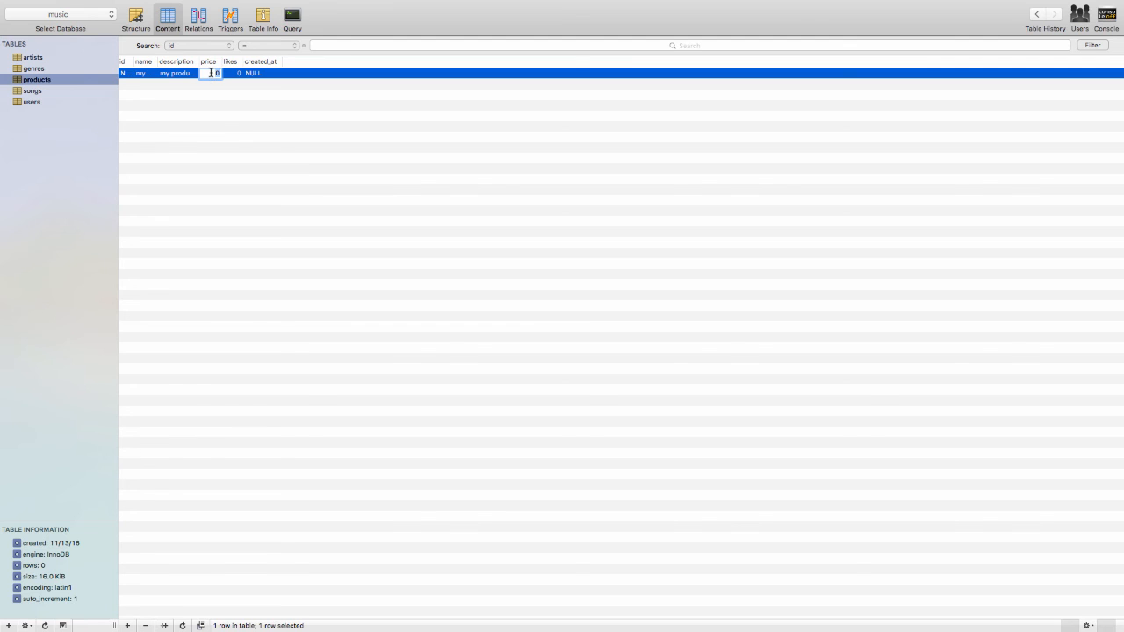
type(".99")
key("Tab")
type("5")
key("Tab")
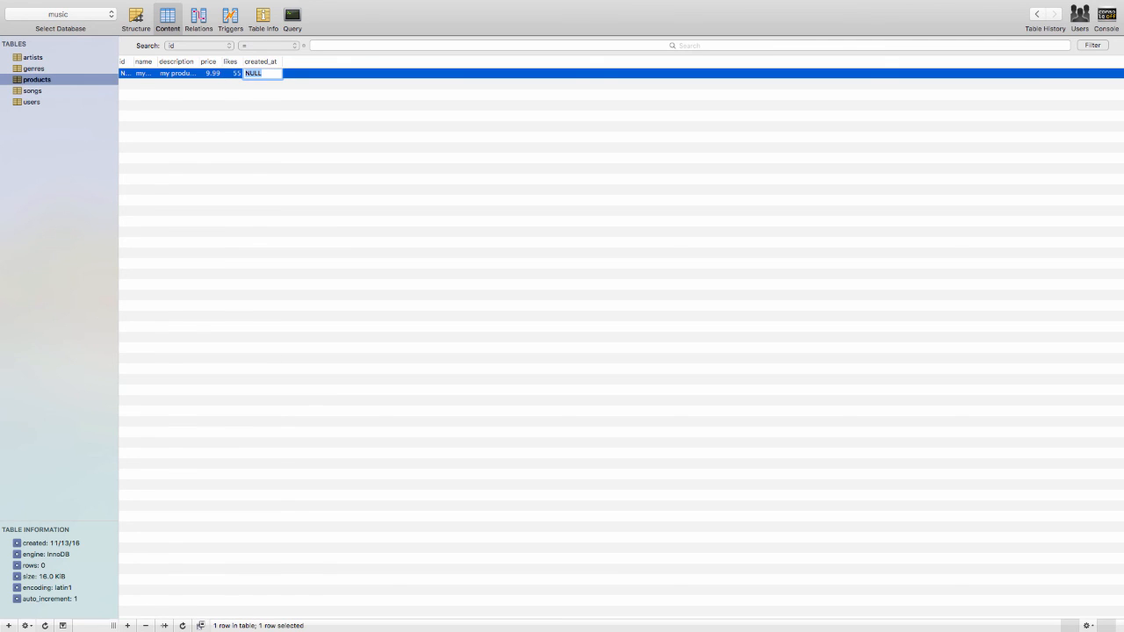
type("NOW(")
key("Return")
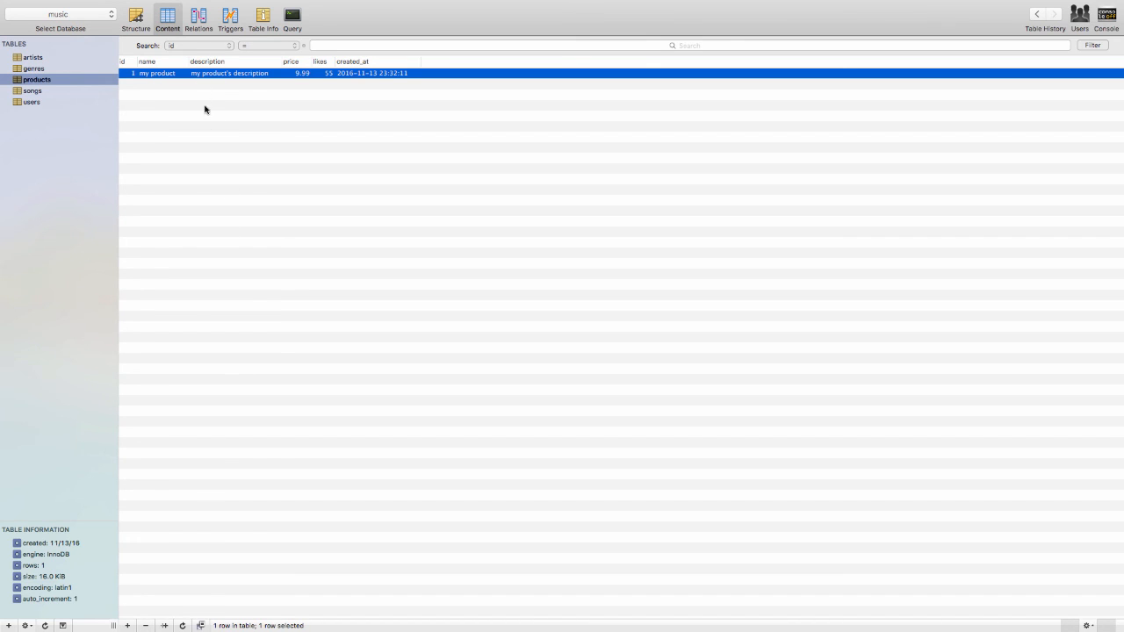
left_click(136, 17)
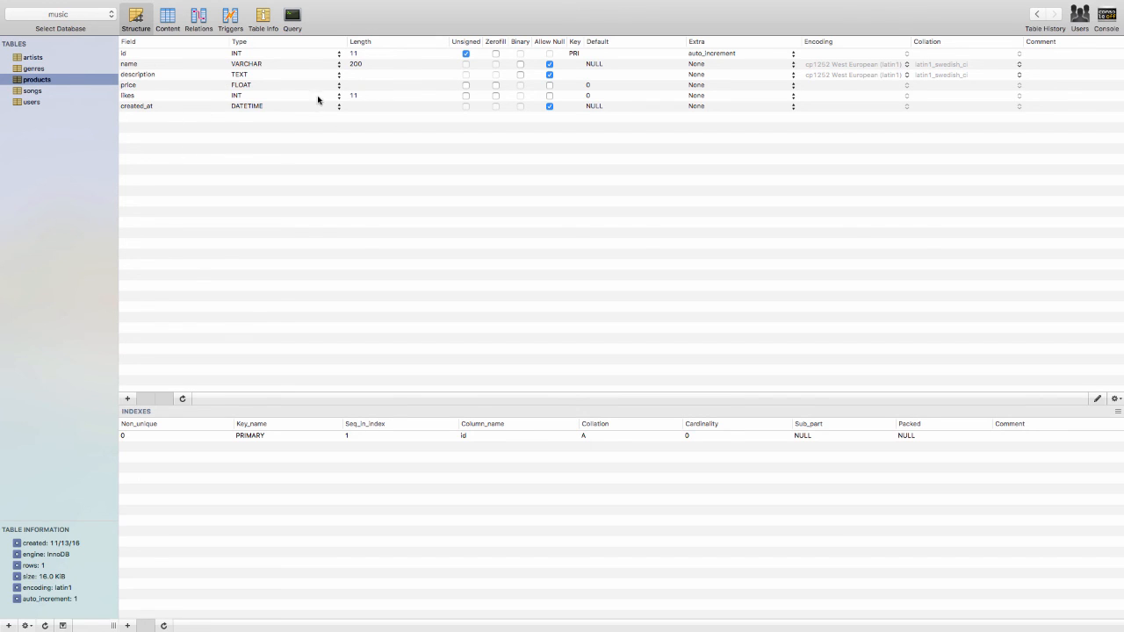
left_click(173, 21)
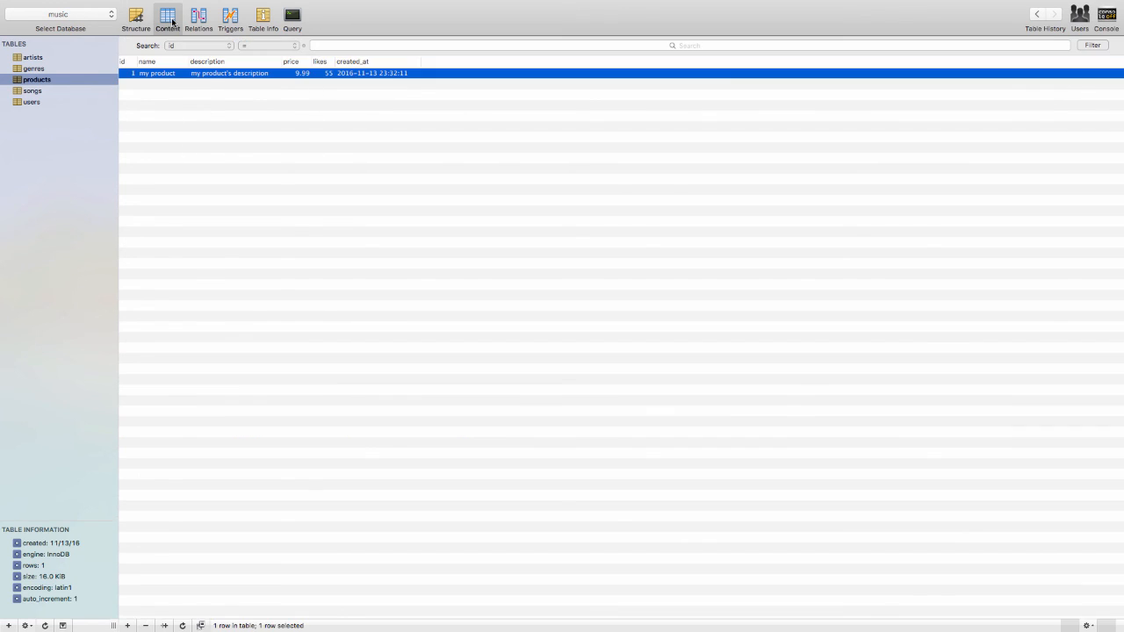